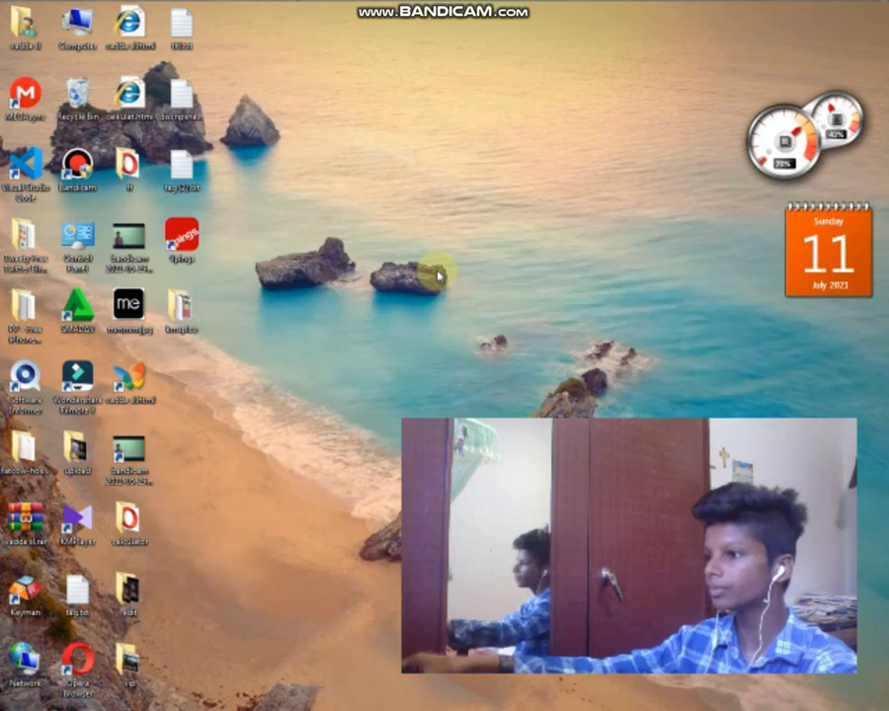
# - Open the desktop personalization settings, look over the available themes and close the window
pyautogui.rightClick(474, 245)
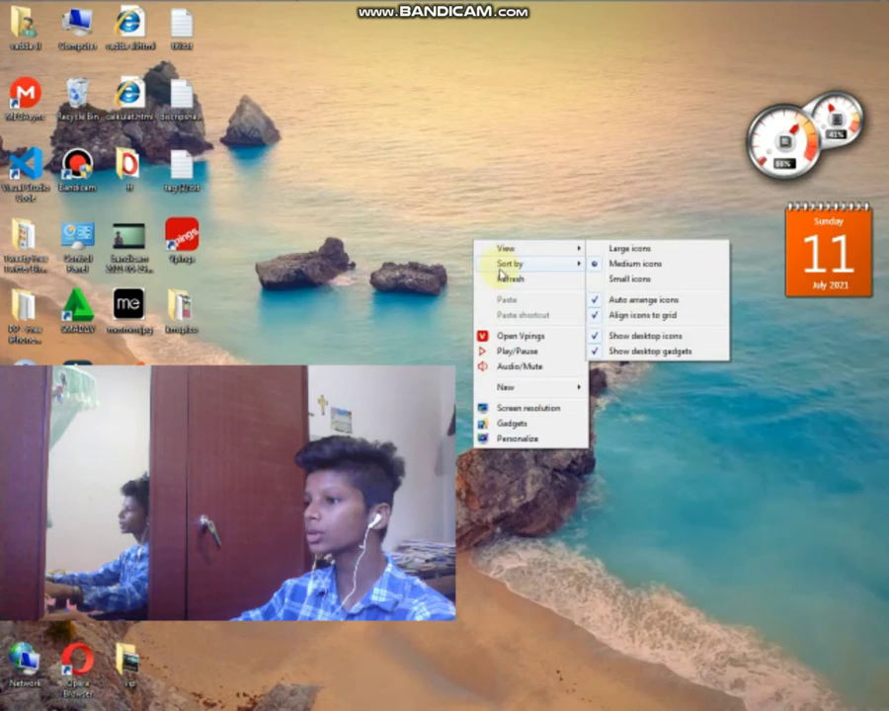
pyautogui.moveTo(502, 273)
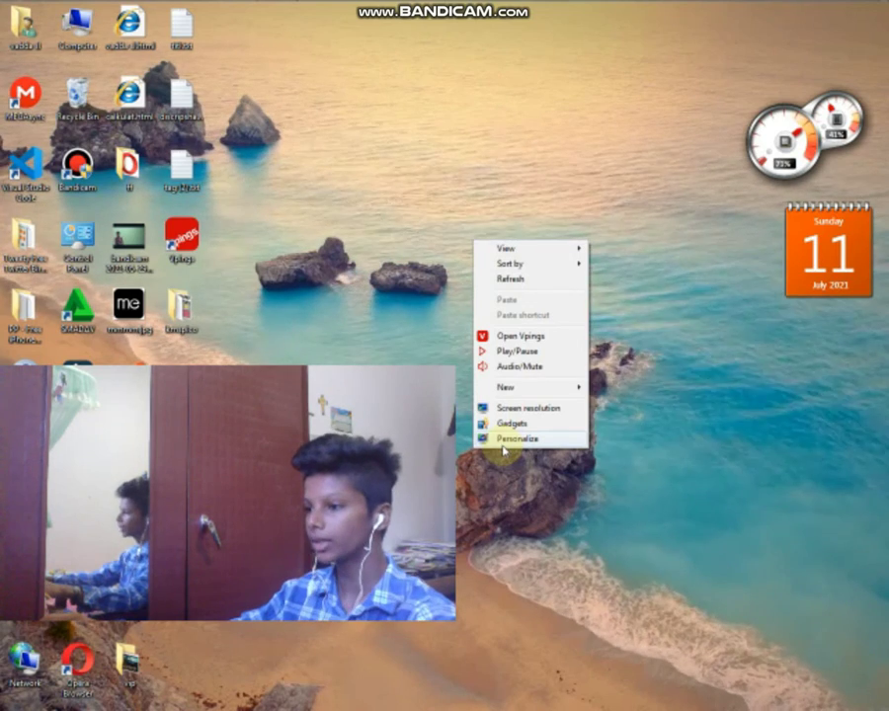
pyautogui.click(501, 443)
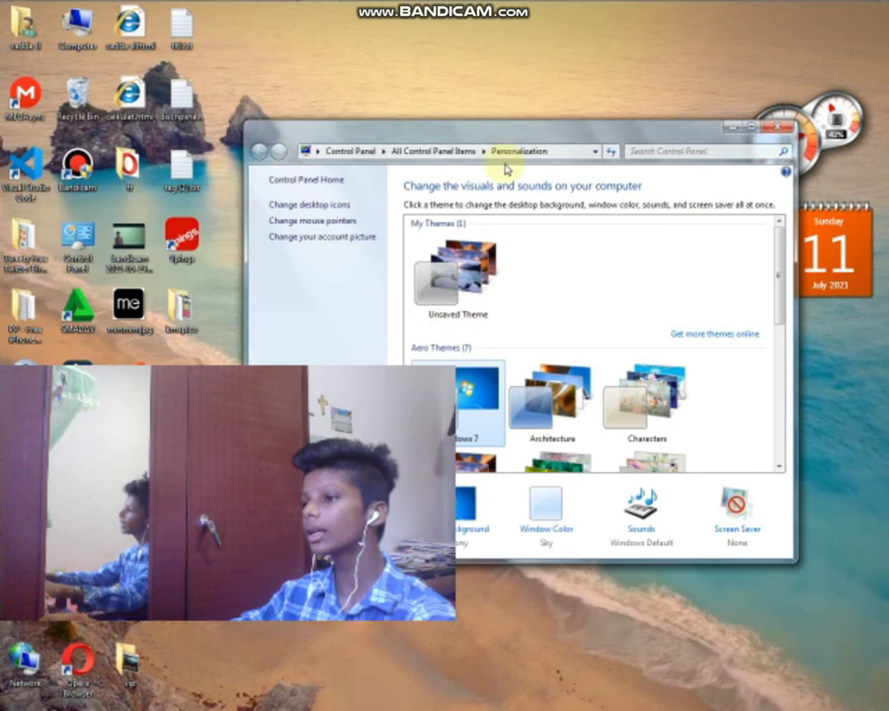
pyautogui.moveTo(531, 138); pyautogui.dragTo(502, 125)
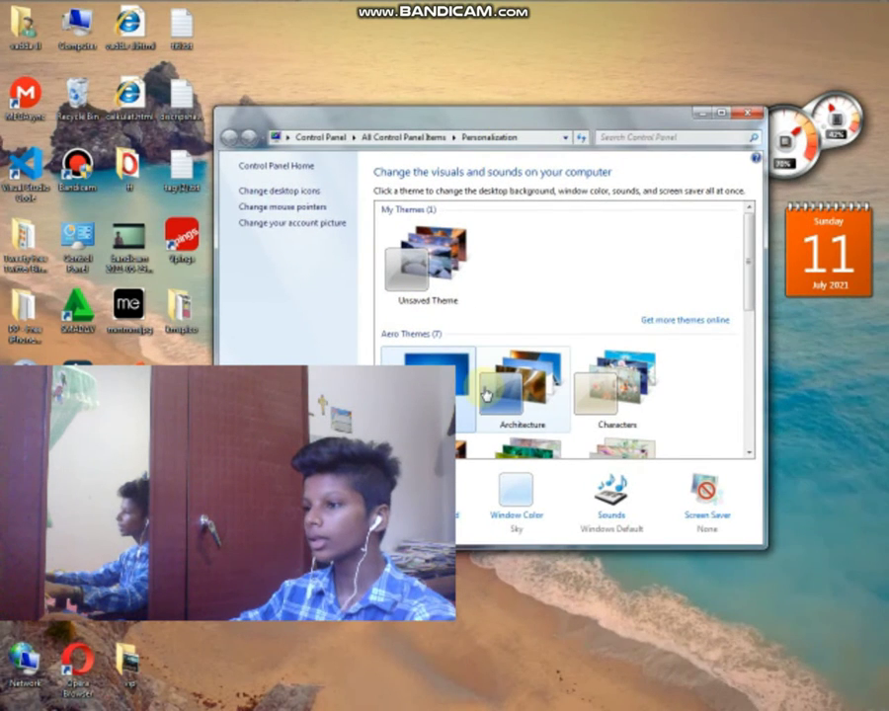
pyautogui.scroll(-1, 476, 389)
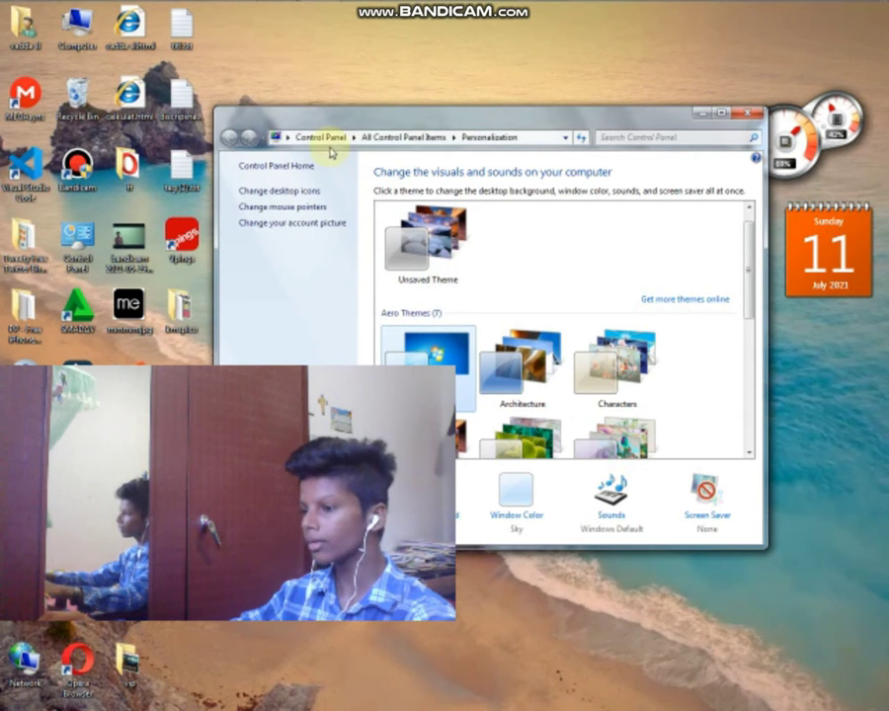
pyautogui.moveTo(835, 89)
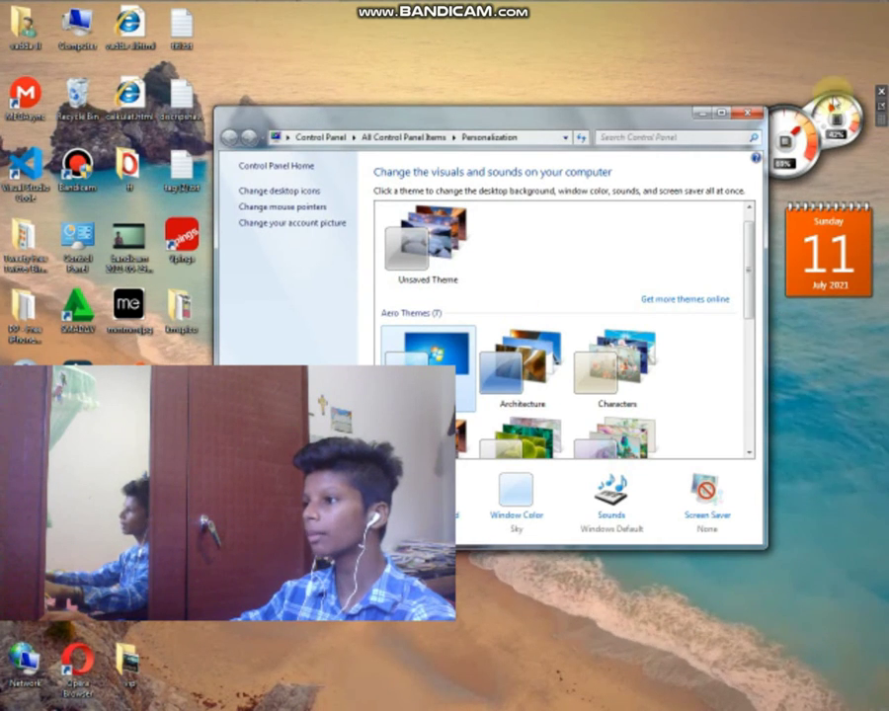
pyautogui.click(756, 117)
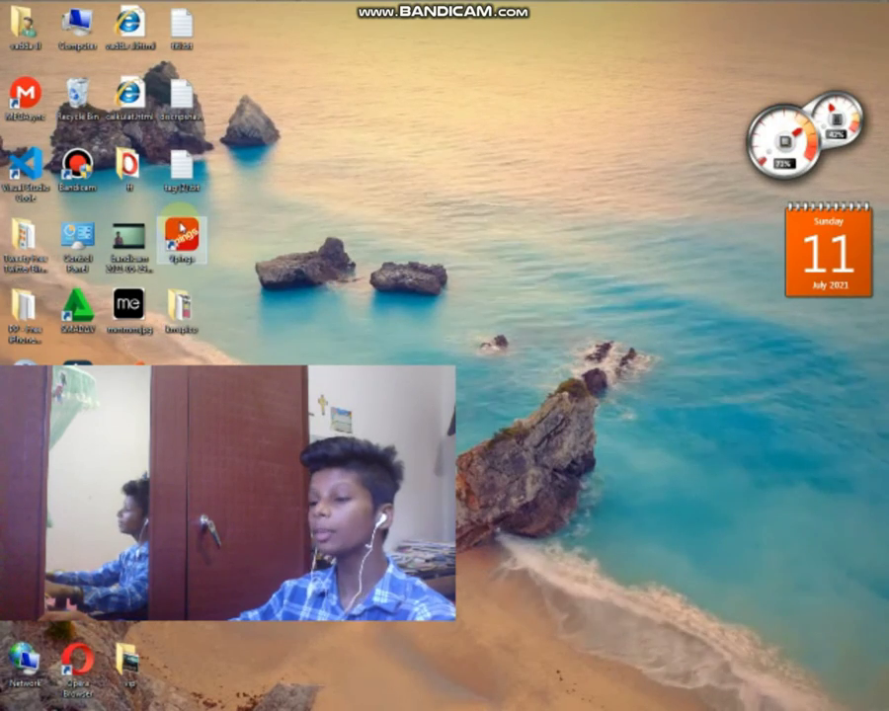
# - Open Vpings Video Wallpaper, turn off its video wallpaper and close the program window
pyautogui.doubleClick(182, 237)
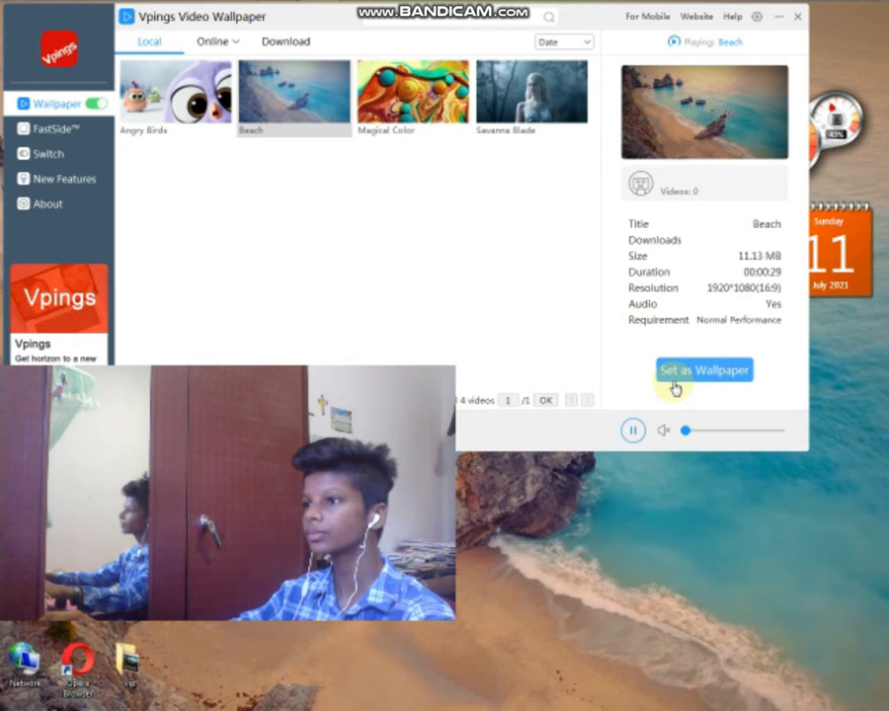
pyautogui.click(674, 380)
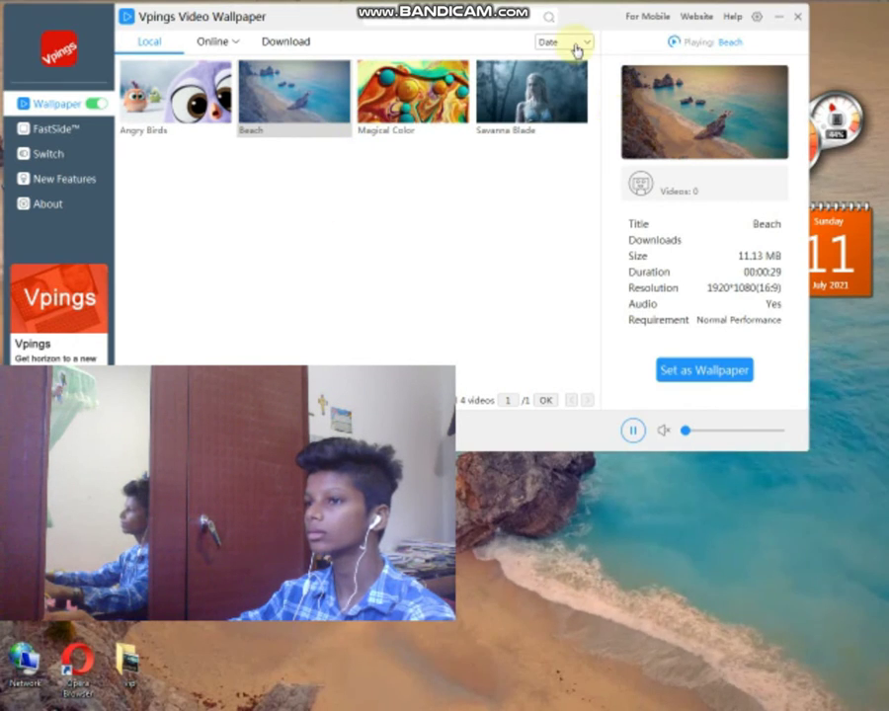
pyautogui.click(96, 102)
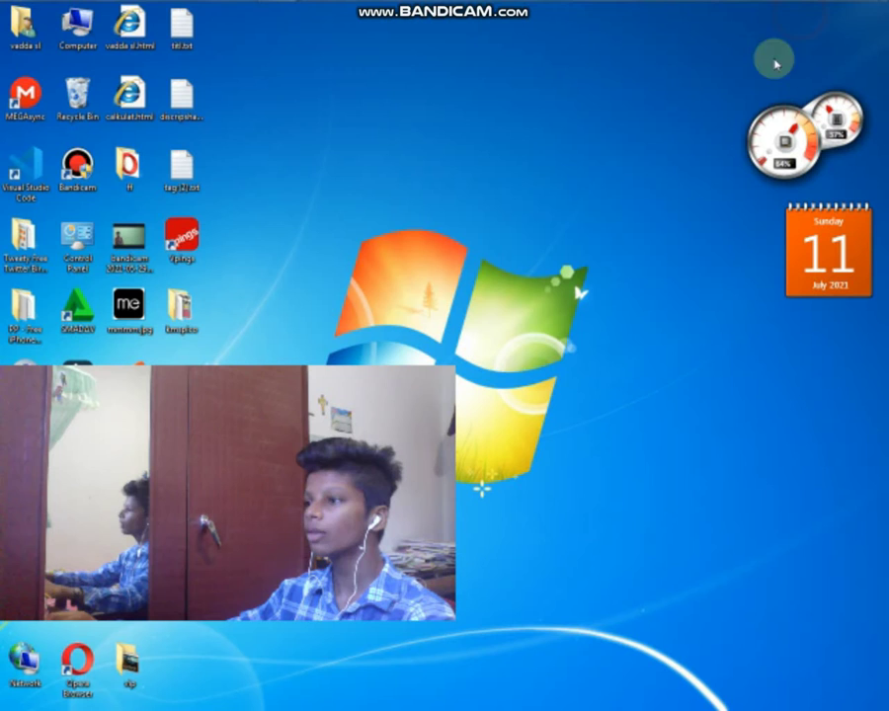
pyautogui.click(798, 16)
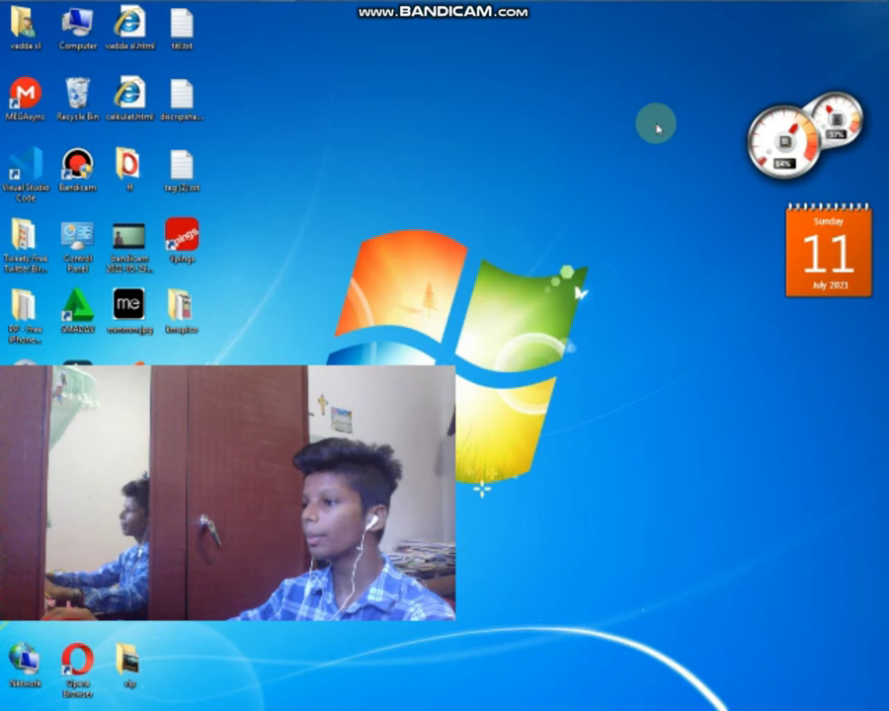
# - Try the Architecture, Characters, landscape, Nature and Scenes Aero themes in the personalization settings, and return to the Windows 7 theme
pyautogui.rightClick(658, 126)
pyautogui.click(750, 318)
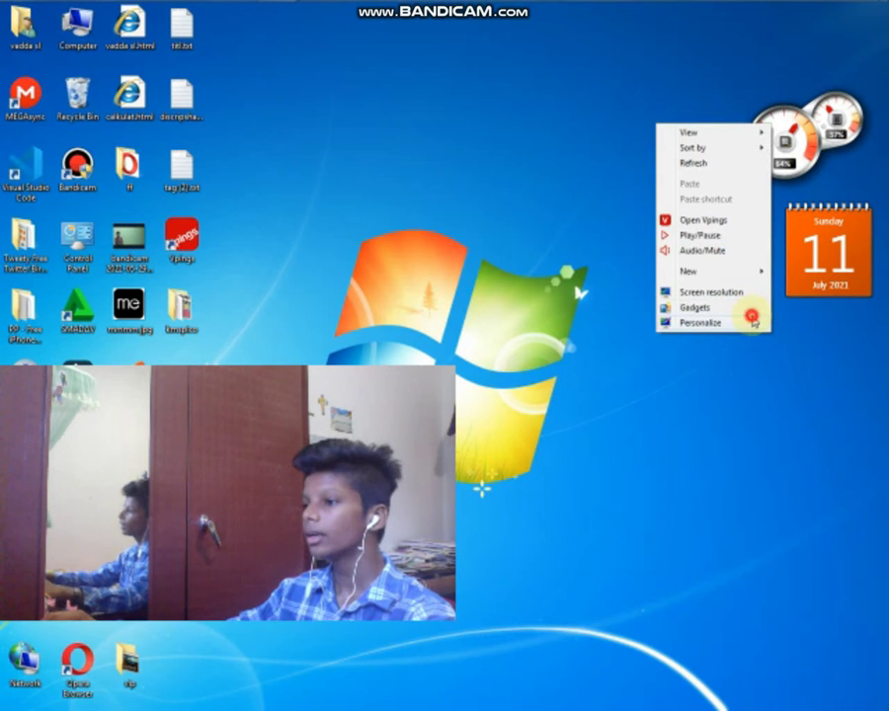
pyautogui.scroll(-1, 511, 338)
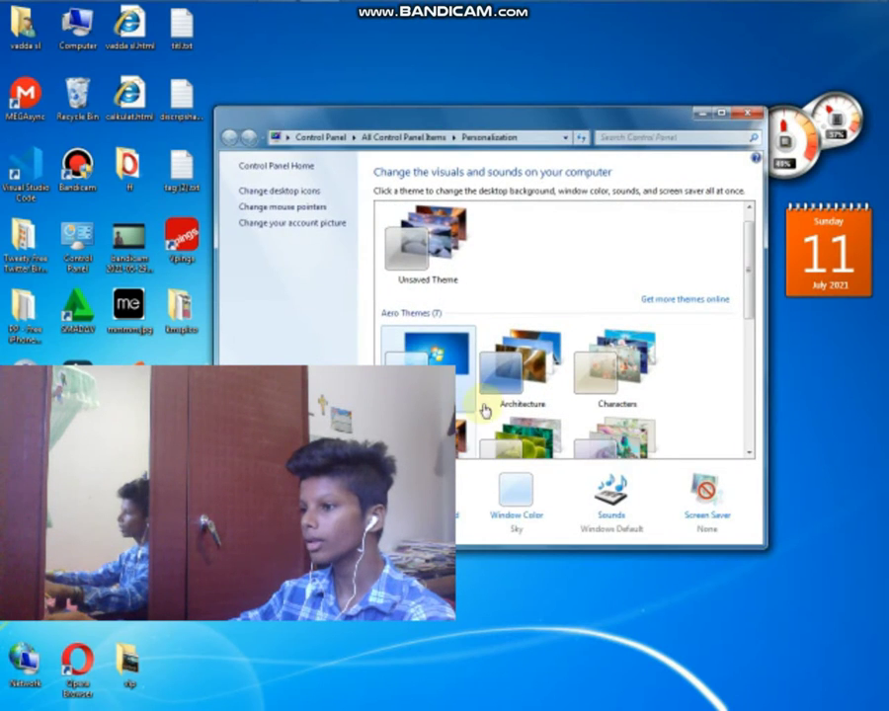
pyautogui.click(539, 365)
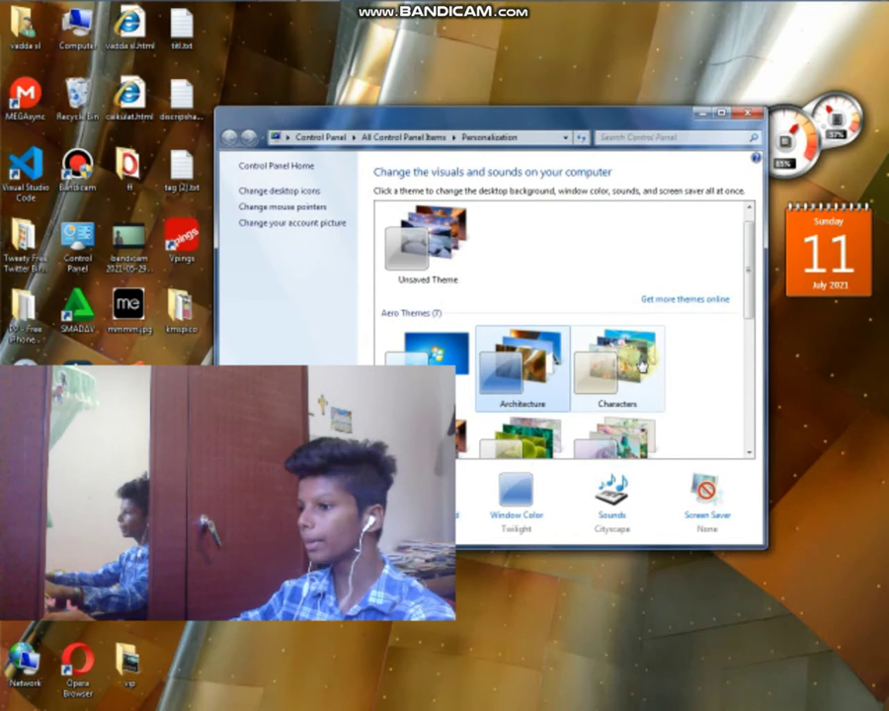
pyautogui.click(643, 365)
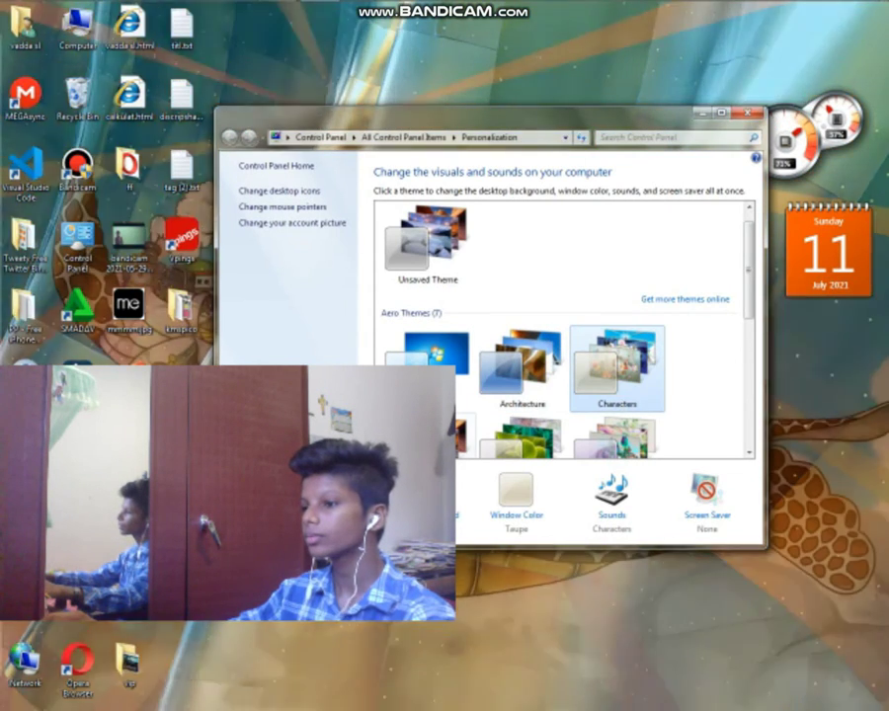
pyautogui.click(538, 440)
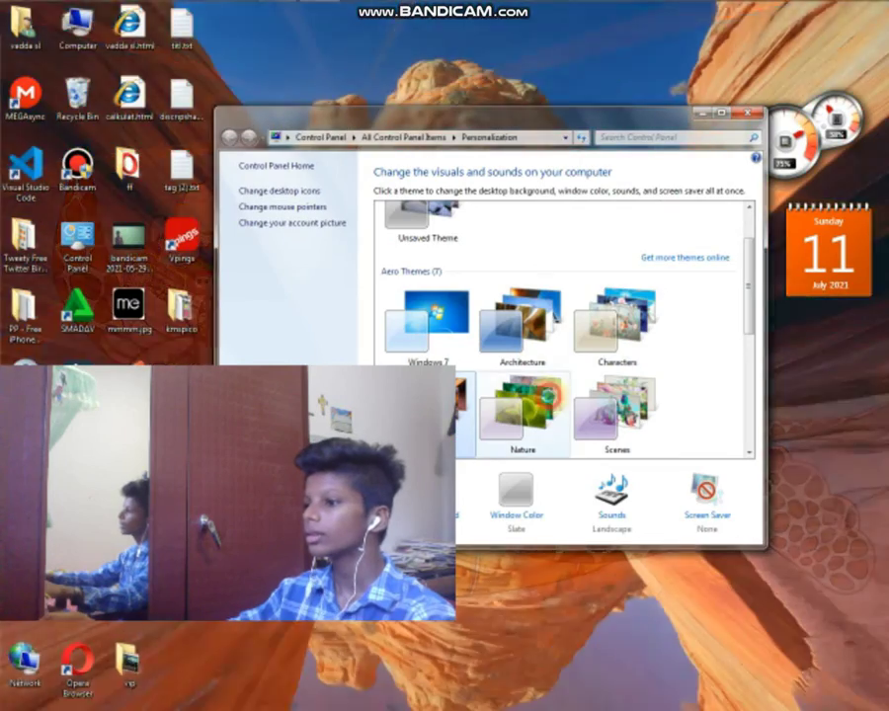
pyautogui.click(550, 403)
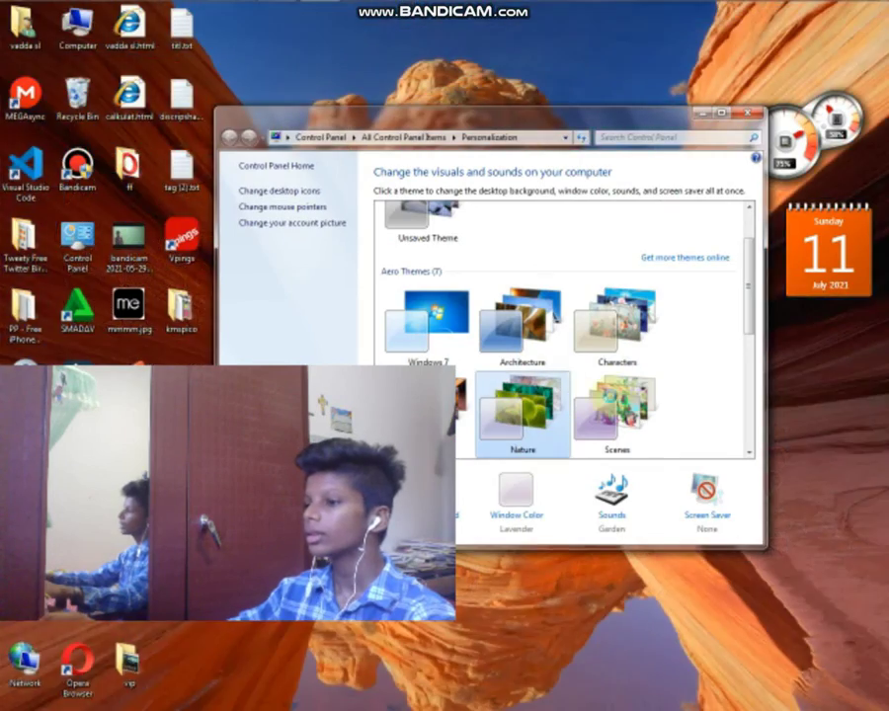
pyautogui.click(618, 415)
pyautogui.scroll(2, 563, 326)
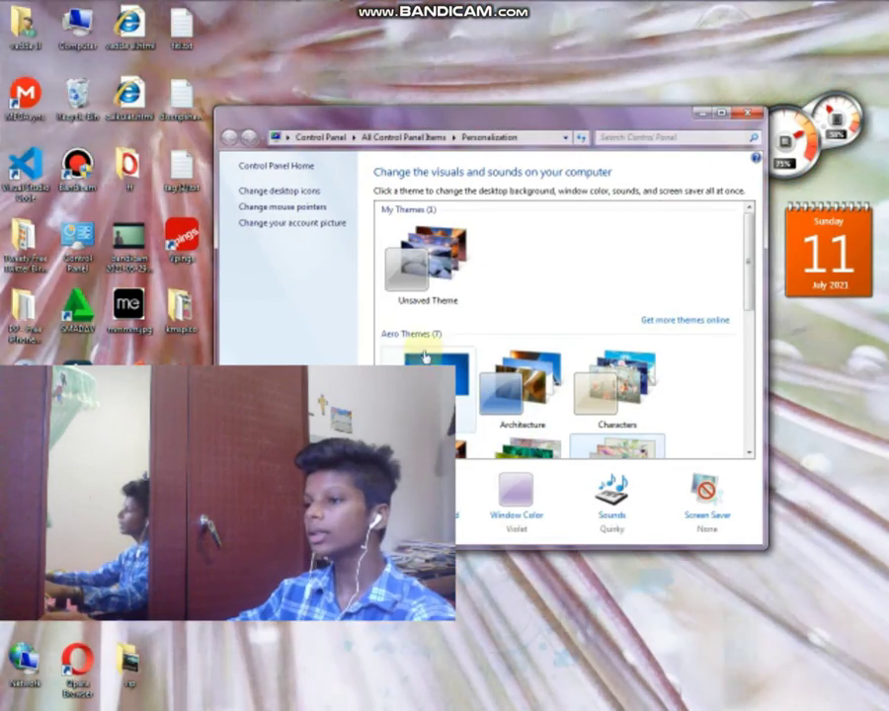
pyautogui.click(435, 390)
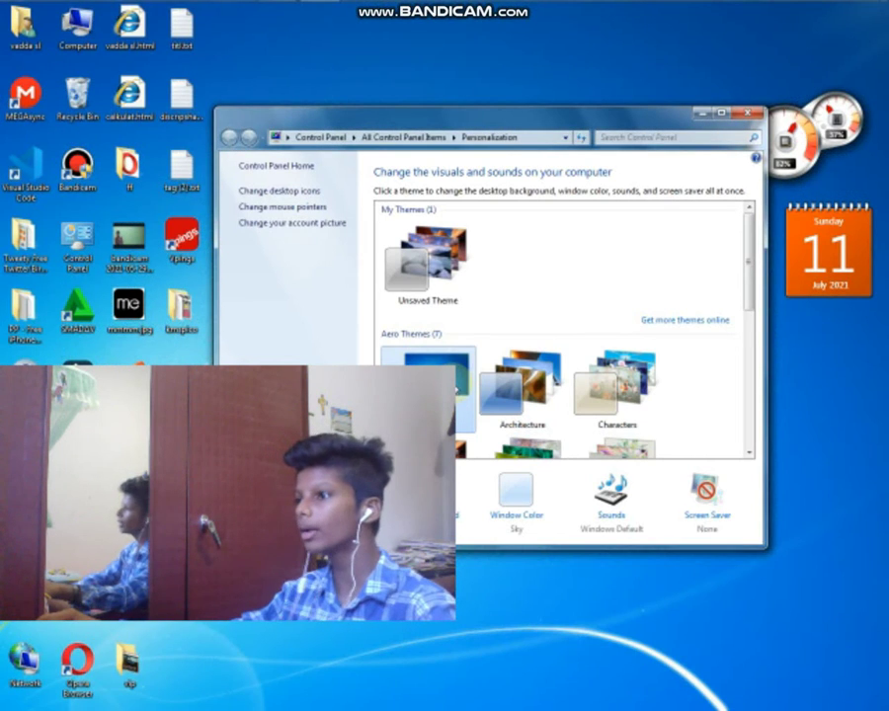
# - Apply the Architecture Aero theme to the desktop and close the personalization window
pyautogui.click(698, 113)
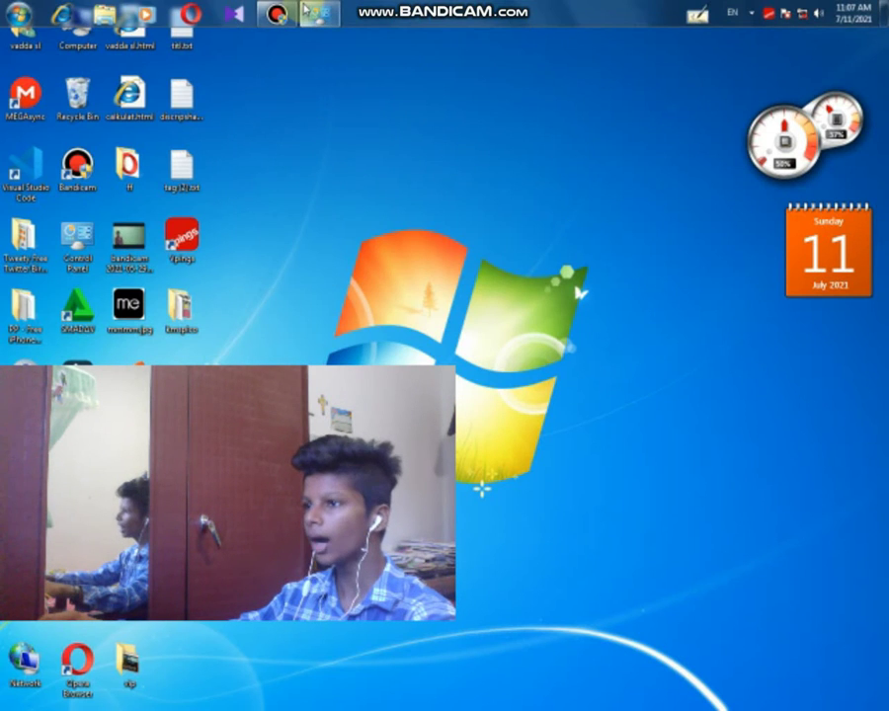
pyautogui.click(306, 10)
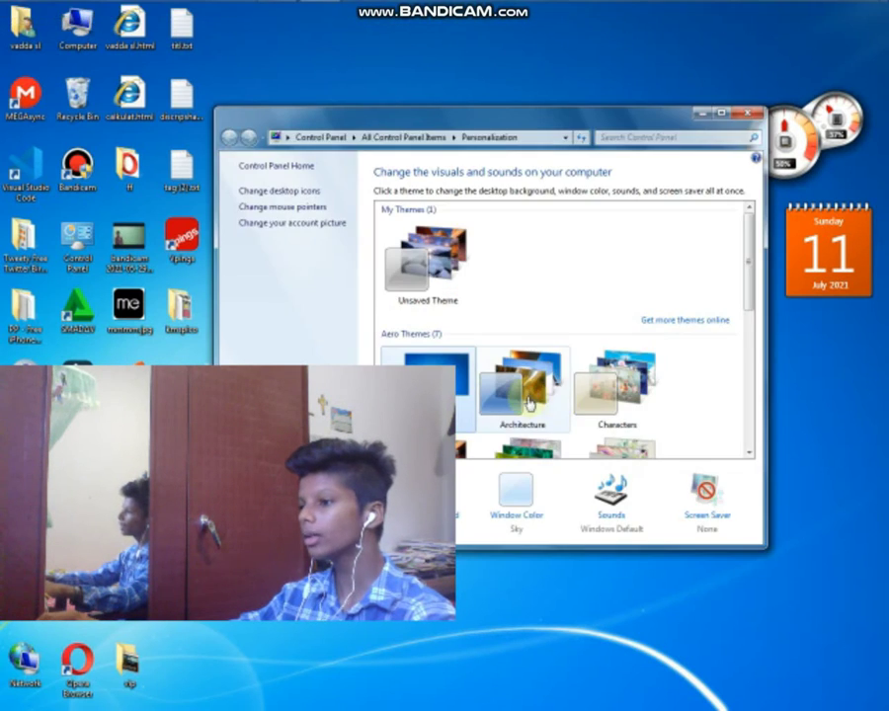
pyautogui.click(528, 403)
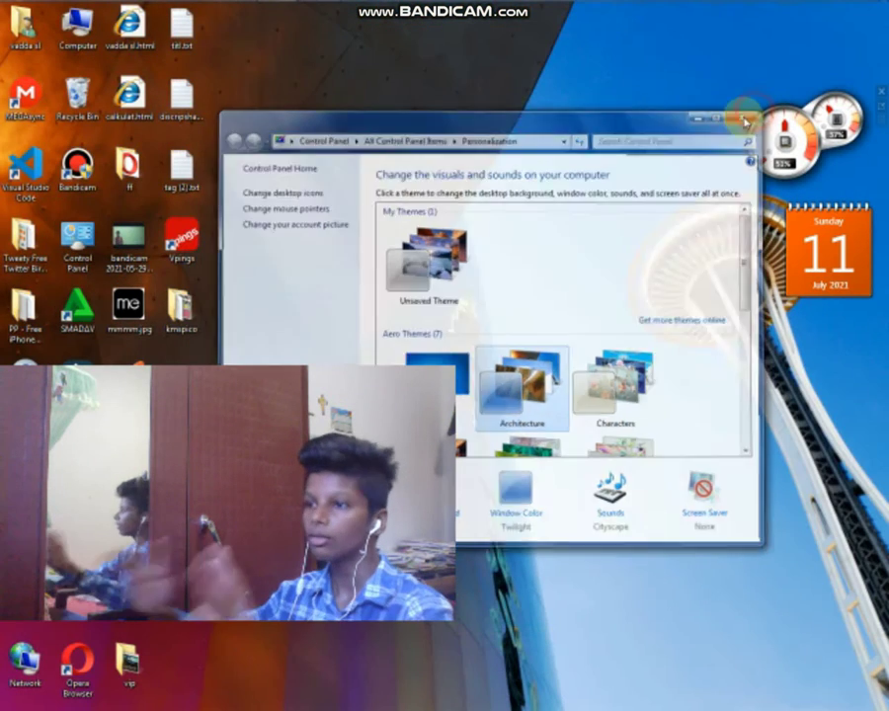
pyautogui.click(745, 120)
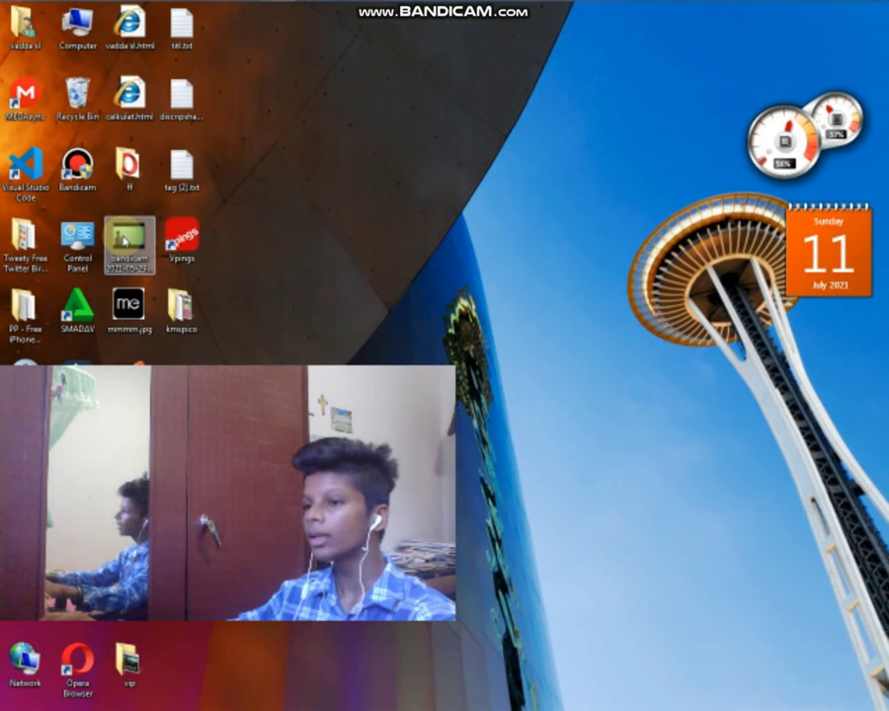
# - Set the bandicam 2021-05-29 image file on the desktop as the desktop background
pyautogui.click(123, 235)
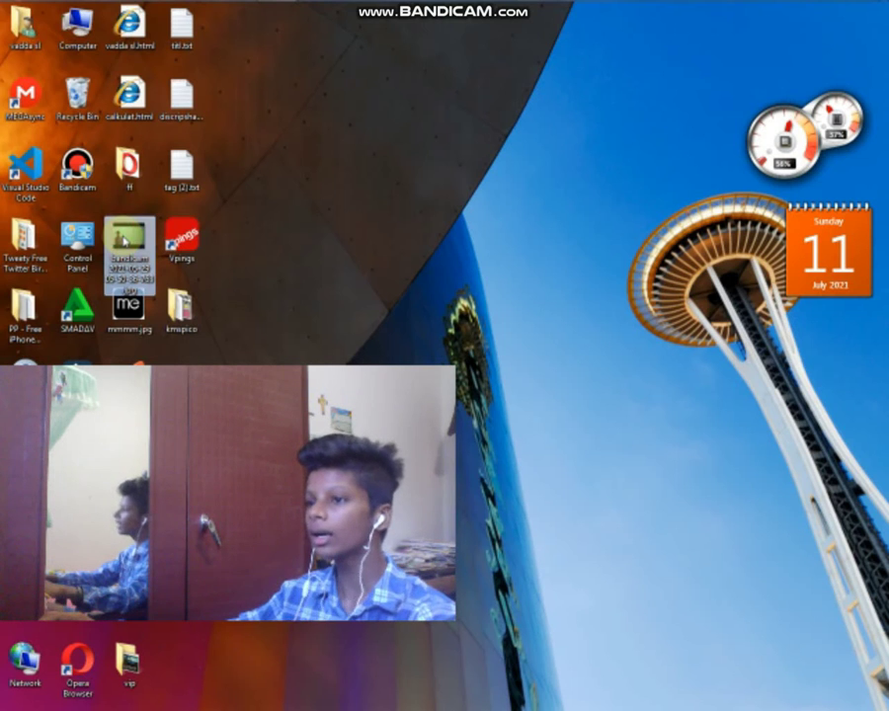
pyautogui.rightClick(122, 238)
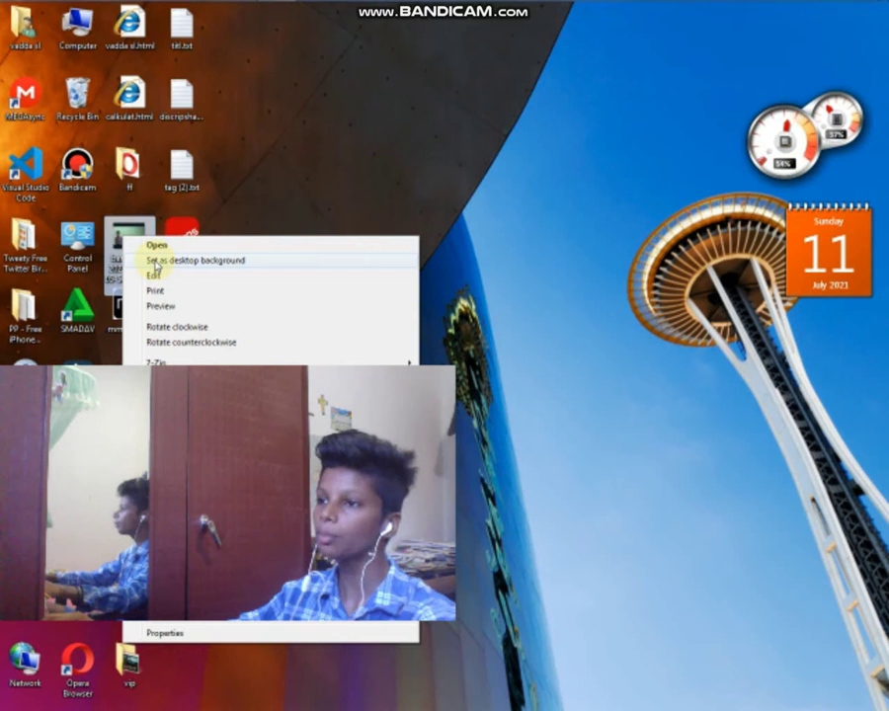
pyautogui.click(167, 260)
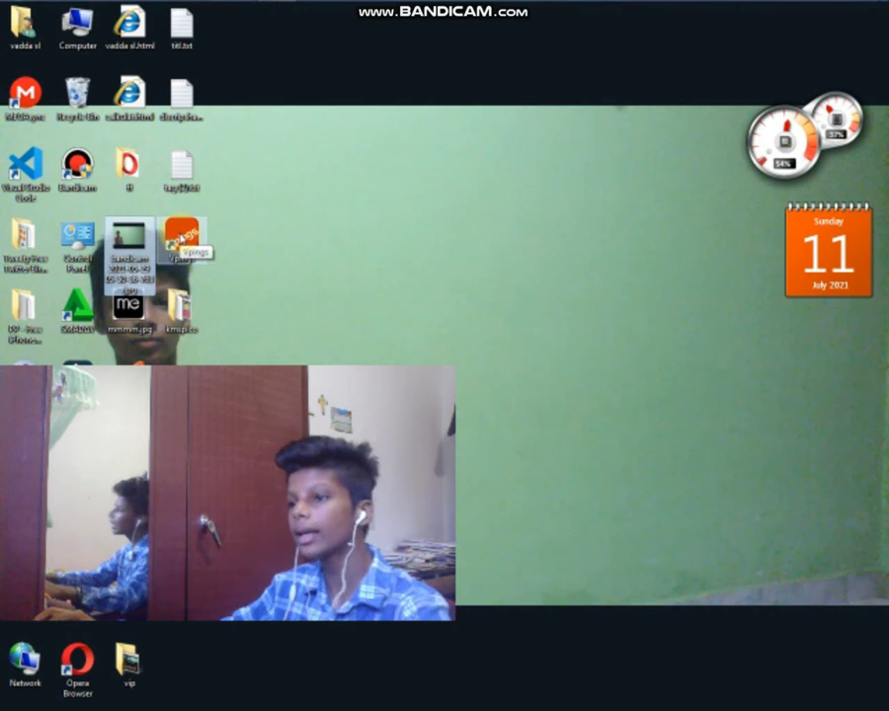
# - Open Vpings Video Wallpaper from the desktop and turn its video wallpaper on
pyautogui.click(181, 237)
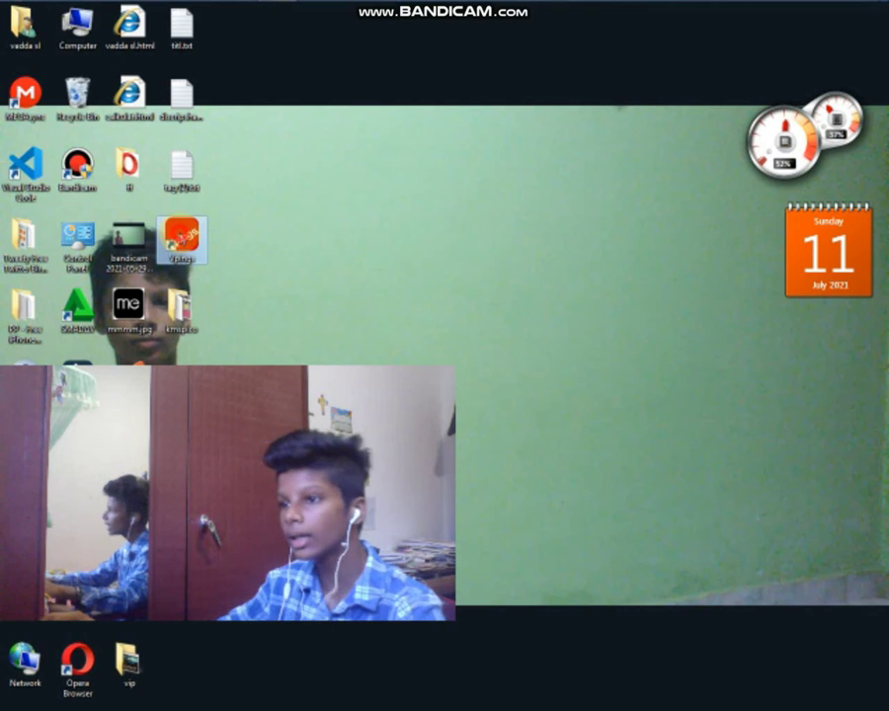
pyautogui.doubleClick(180, 237)
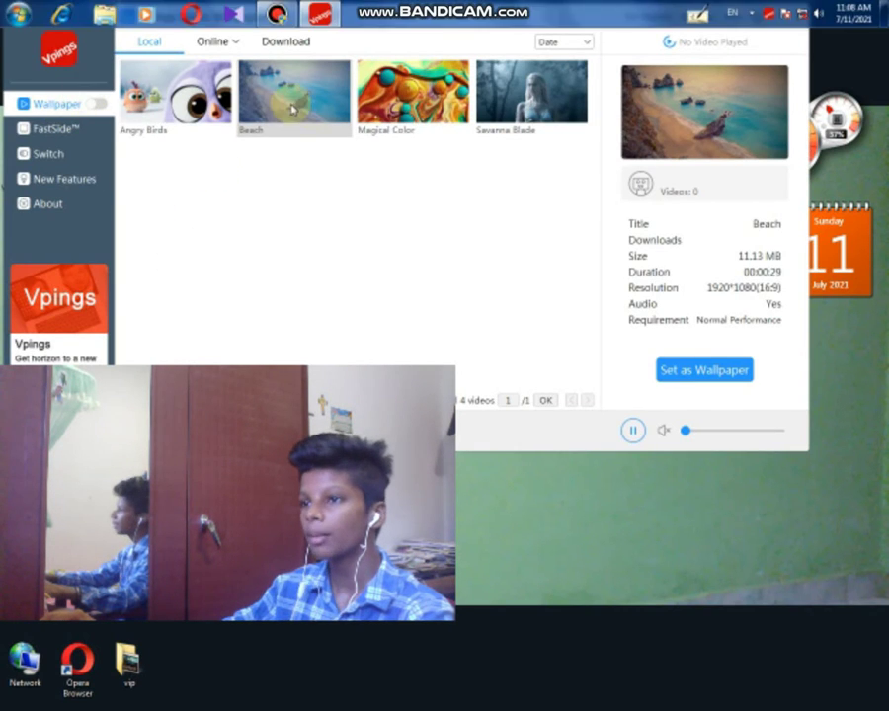
pyautogui.click(94, 105)
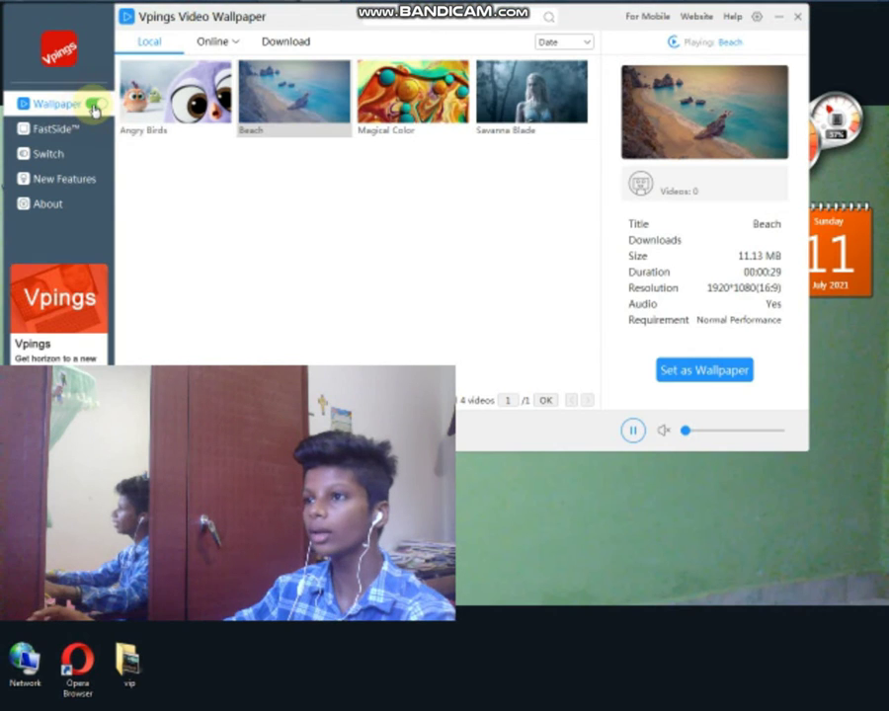
# - Set the local Savanna Blade video as the wallpaper and close the Vpings window
pyautogui.click(163, 99)
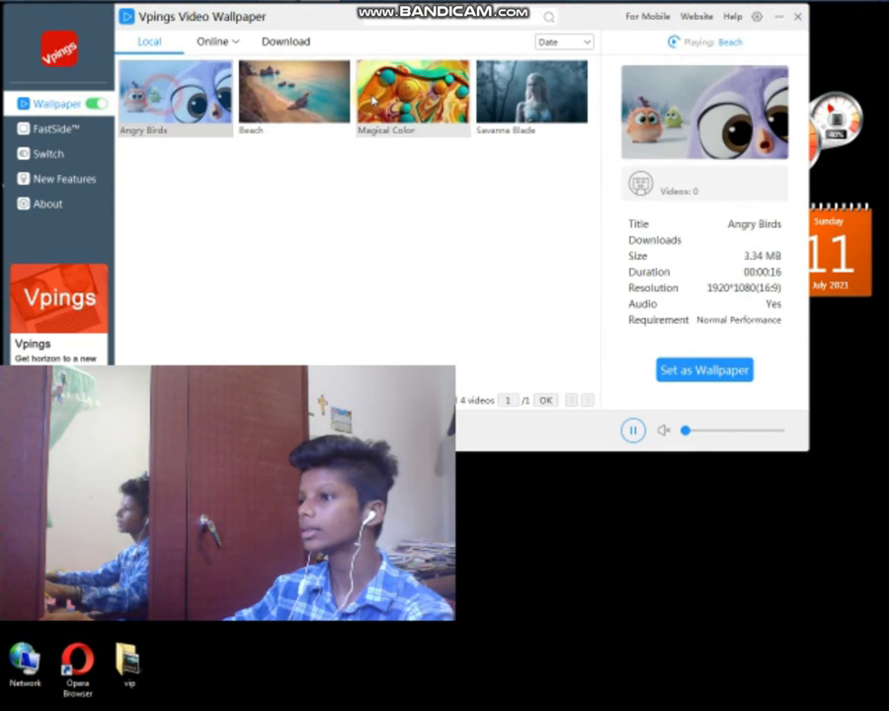
pyautogui.click(532, 92)
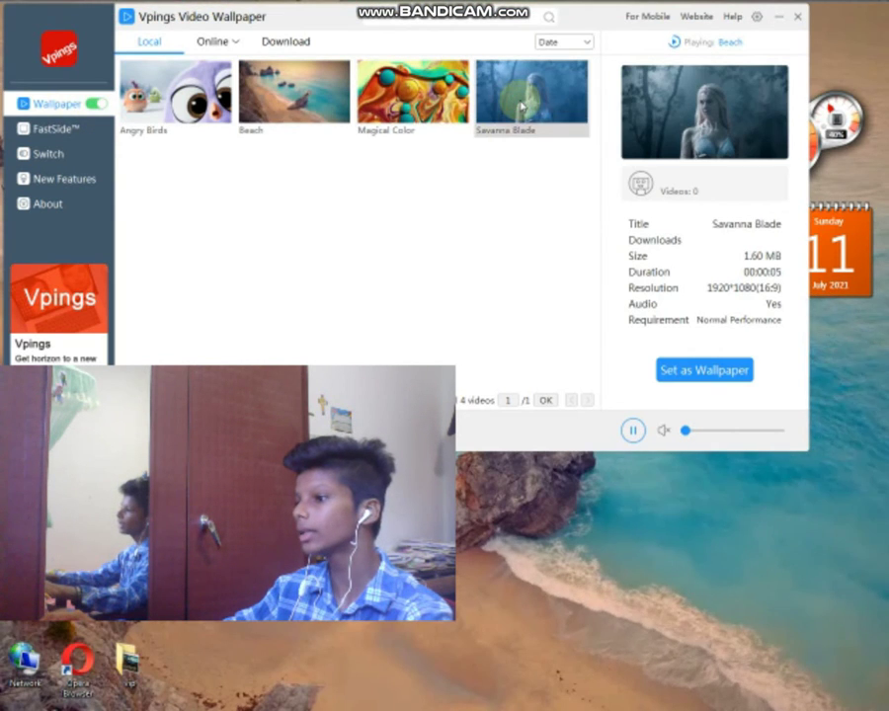
pyautogui.click(682, 379)
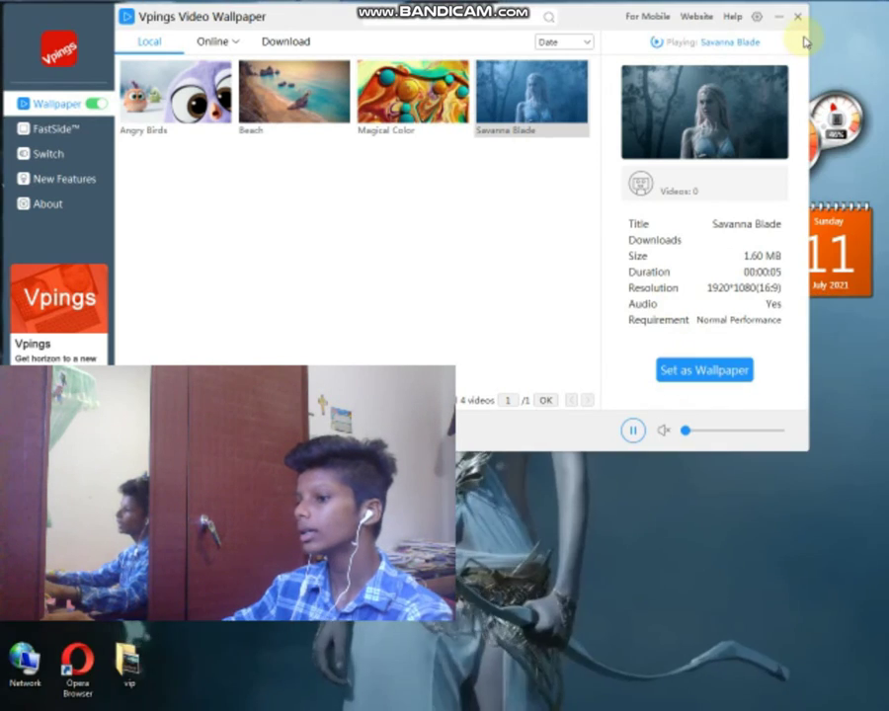
pyautogui.click(797, 16)
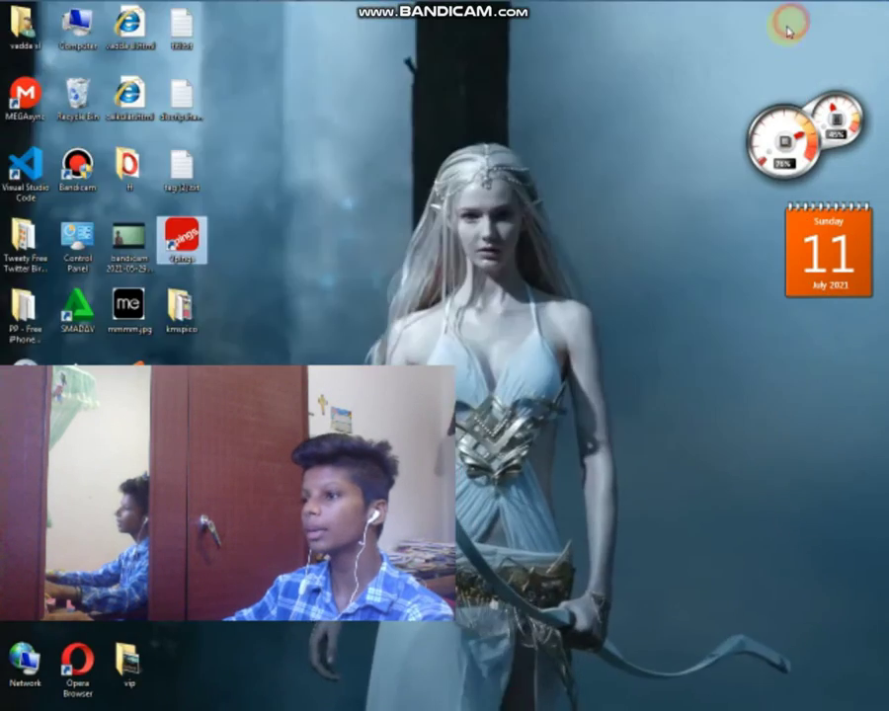